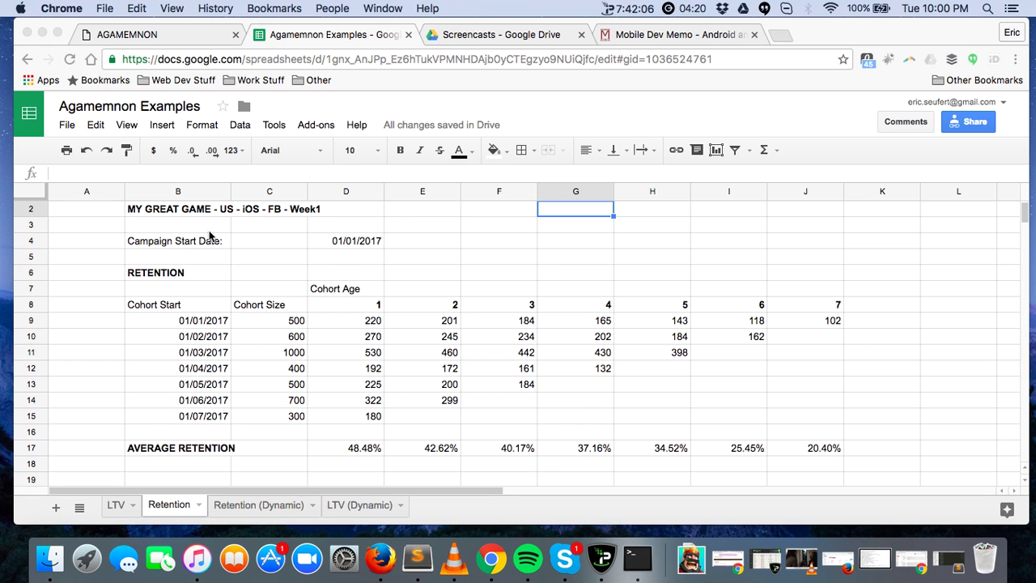
- Examine the campaign title in cell B2 of the Retention sheet, covering game, country, platform, channel and week
left_click(173, 215)
left_click(135, 234)
left_click(144, 203)
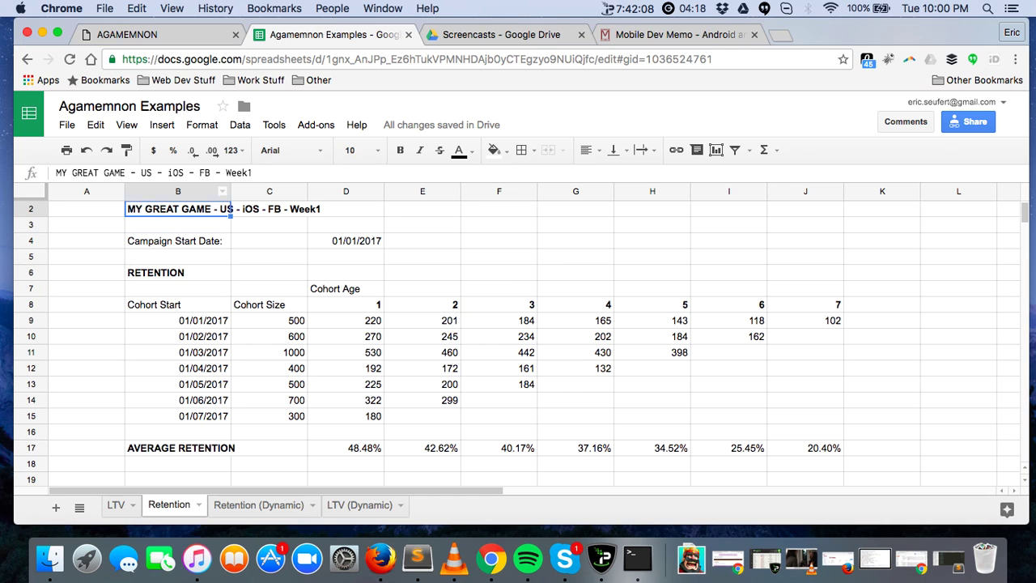
key("Left")
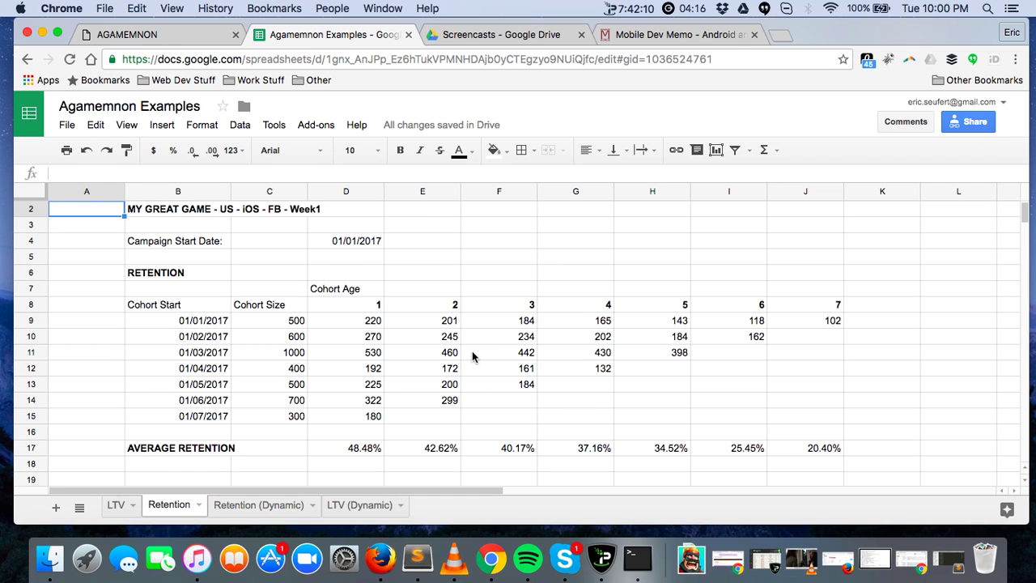
key("Right")
key("Left")
key("Right")
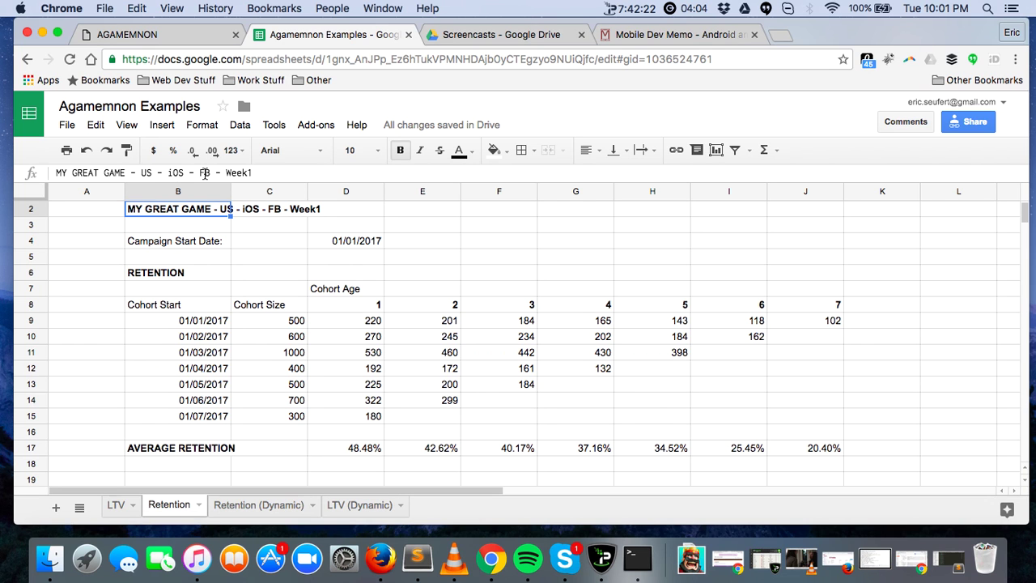
- Examine the Cohort Start dates in B9:B15 and the formulas that derive them from the campaign start date
left_click(186, 358)
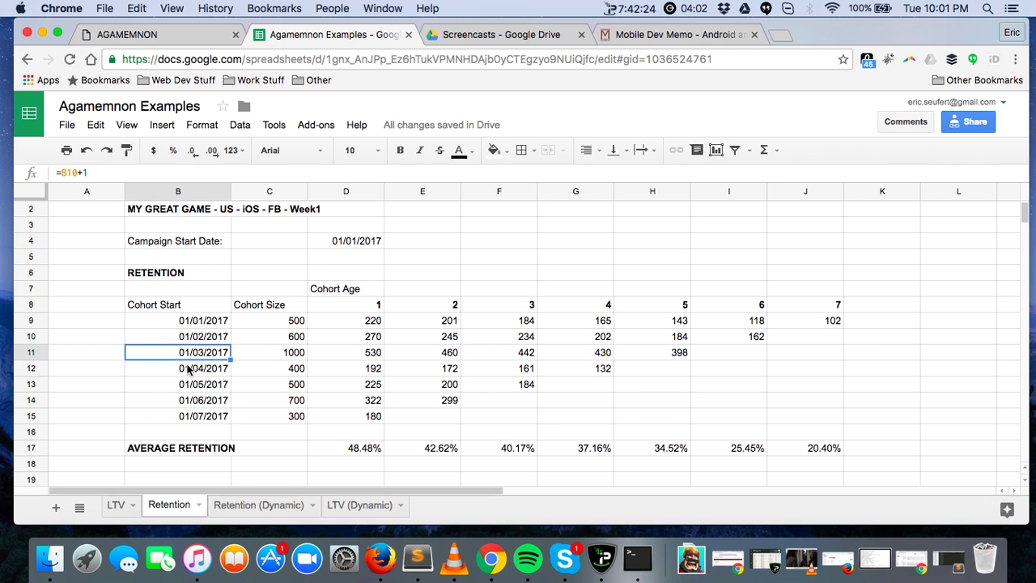
left_click_drag(192, 416, 180, 323)
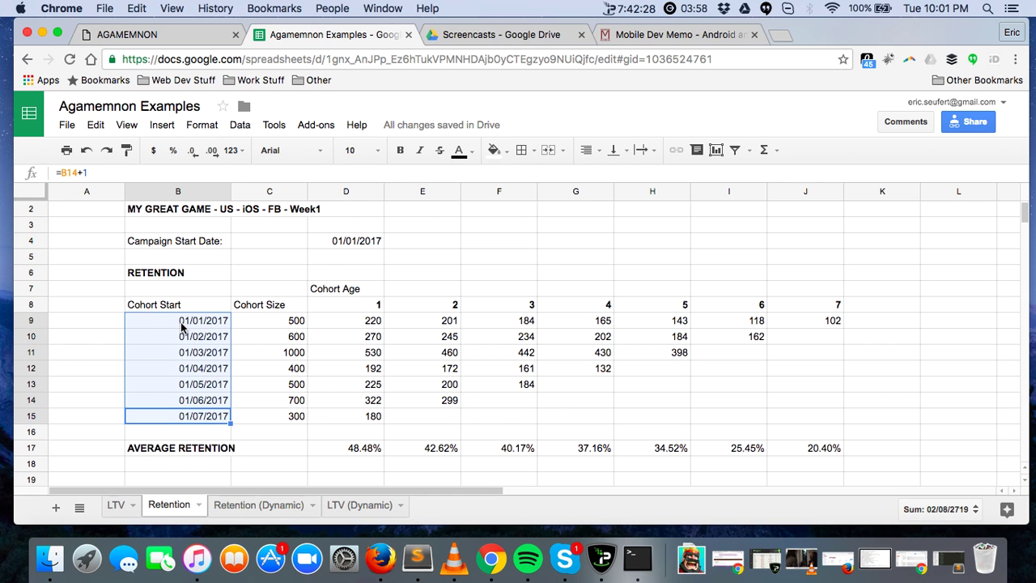
left_click(181, 323)
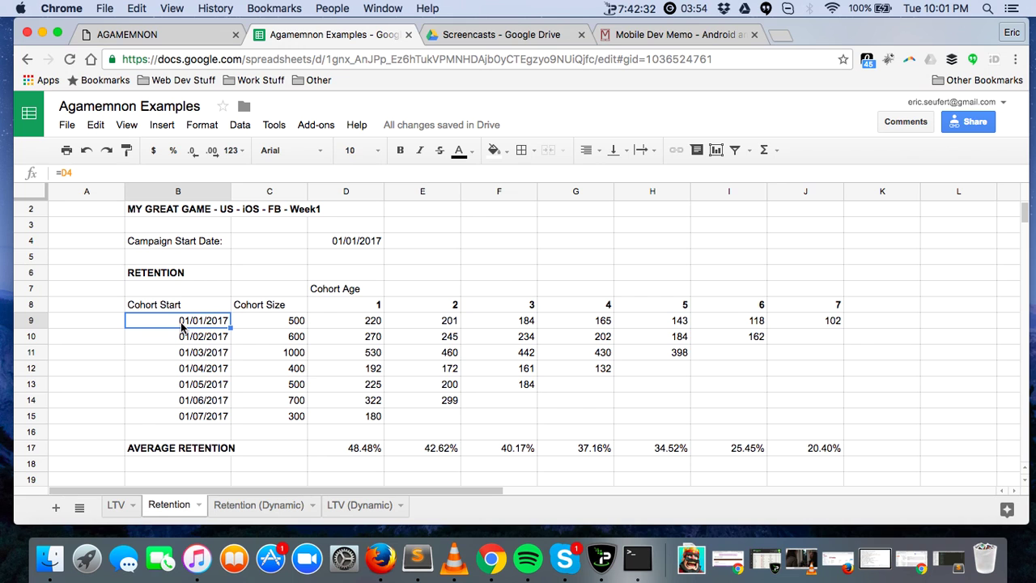
key("Down")
key("Down")
key("Down")
key("Down")
key("Down")
key("Down")
key("Up")
key("Up")
key("Up")
key("Up")
key("Up")
key("Up")
key("Up")
key("Down")
key("Down")
key("Down")
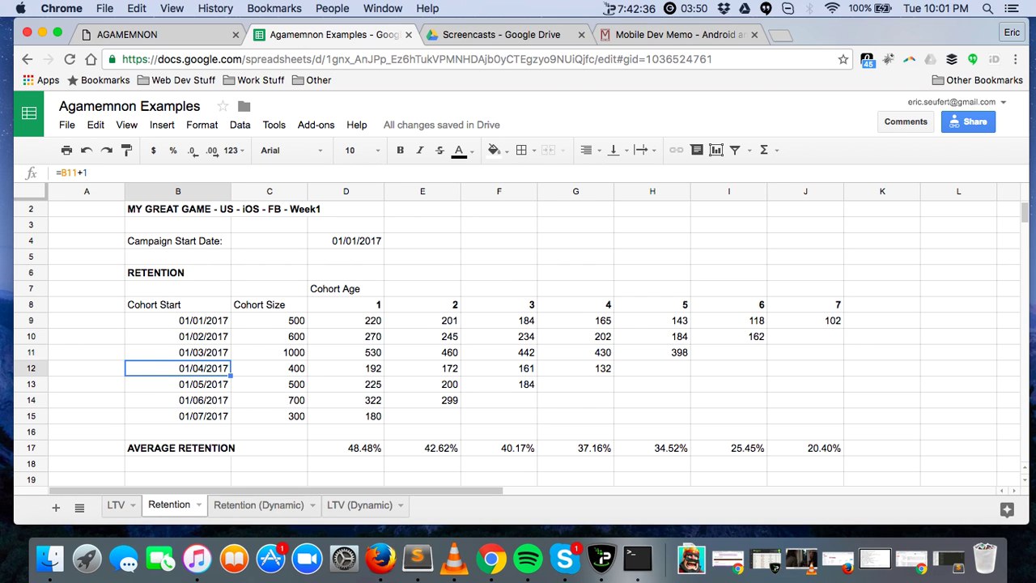
key("Down")
key("Down")
key("Down")
key("Down")
key("Down")
key("Up")
key("Up")
- Examine the first cohort's row 9 from its start date and cohort size across cohort ages 1 to 7
key("Right")
key("Up")
key("Up")
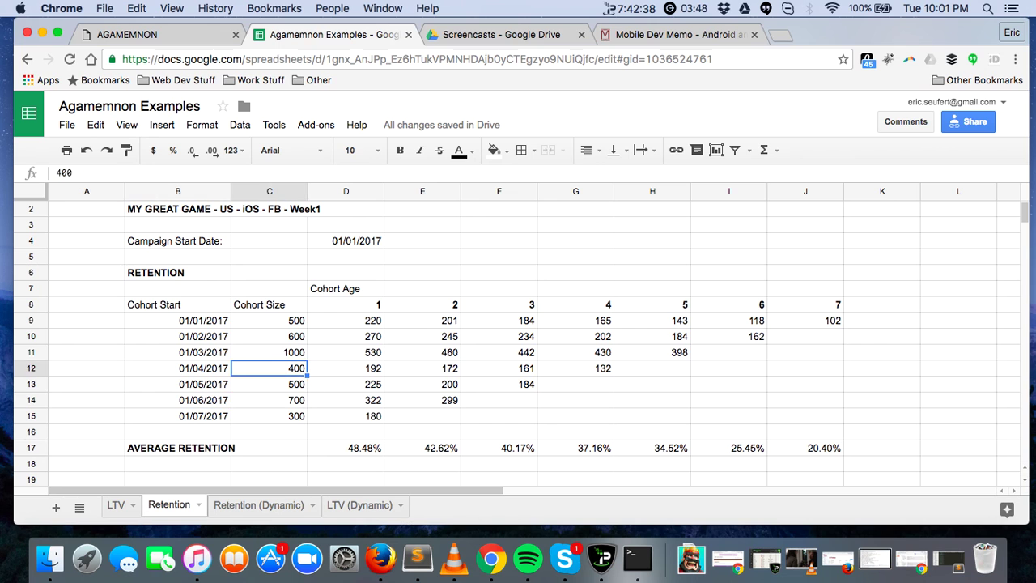
key("Up")
key("Up")
key("Up")
key("Left")
key("Right")
key("Right")
key("Right")
key("Right")
key("Right")
key("Right")
key("Right")
key("Right")
key("Left")
key("Left")
key("Left")
key("Left")
key("Left")
key("Left")
key("Left")
key("Left")
key("Left")
key("Right")
key("Right")
key("Right")
key("Right")
key("Right")
key("Right")
key("Right")
key("Right")
key("Right")
key("Right")
key("Left")
key("Left")
key("Left")
key("Left")
key("Left")
key("Left")
key("Left")
key("Left")
key("Left")
key("Left")
key("Right")
key("Right")
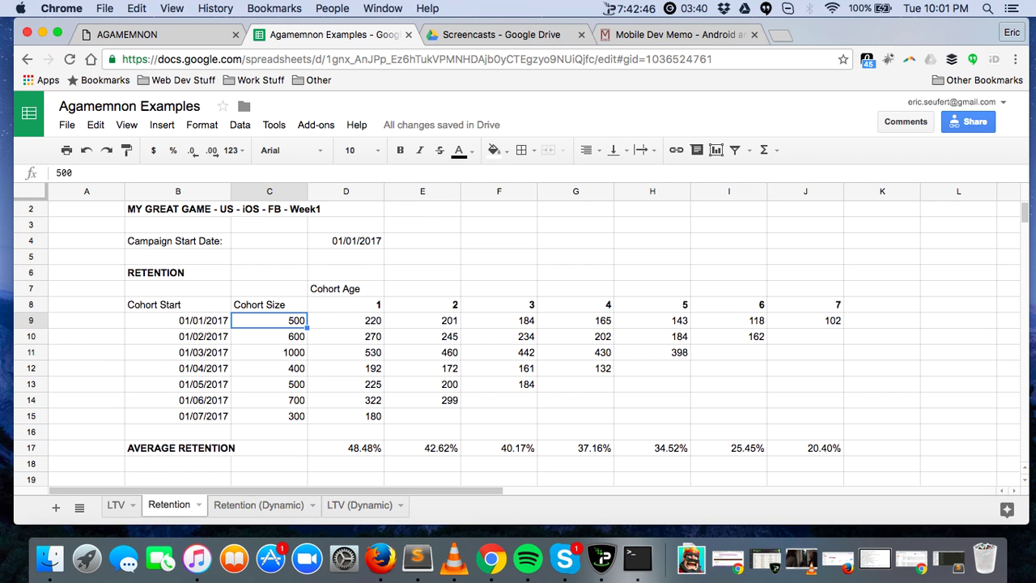
- Examine the Cohort Size values for all seven cohorts in C9:C15
key("Down")
key("Down")
key("Down")
key("Down")
key("Down")
key("Down")
key("Up")
key("Up")
key("Up")
key("Up")
key("Up")
key("Up")
- Check the first cohort's age 1 value in D9 against the Cohort Age header in D8 and its cohort size
left_click(346, 321)
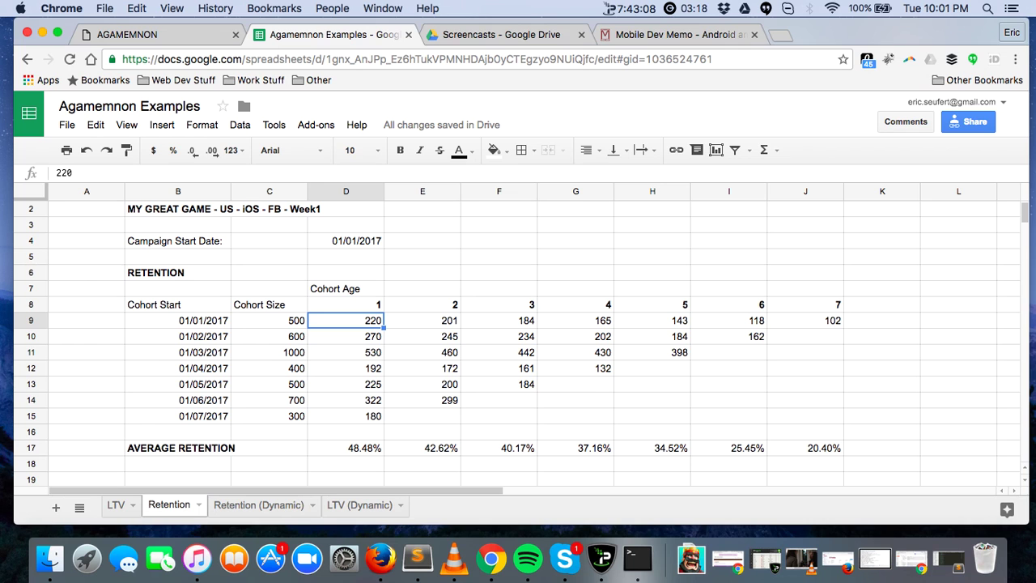
left_click(346, 305)
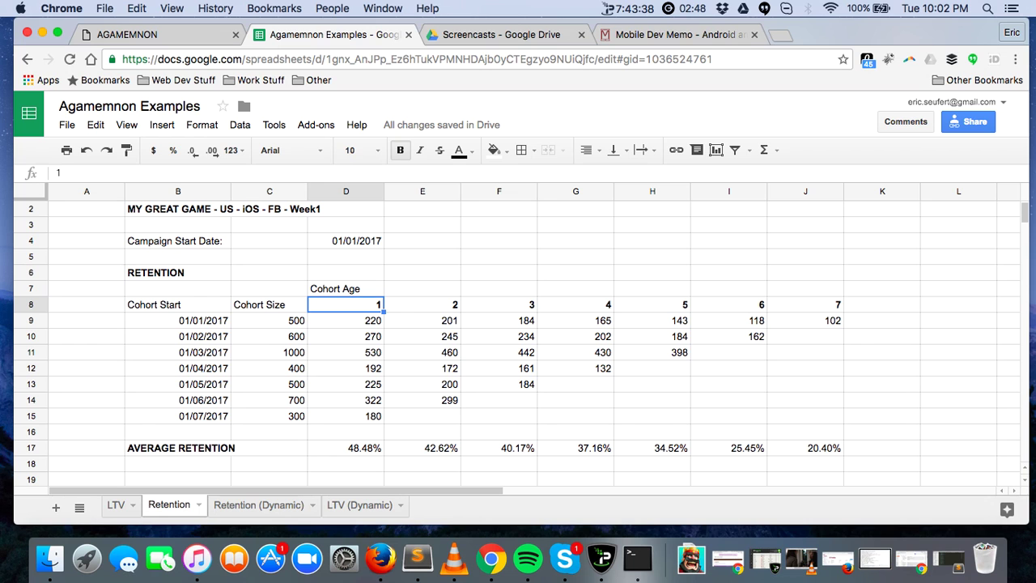
key("Left")
key("Right")
key("Down")
key("Left")
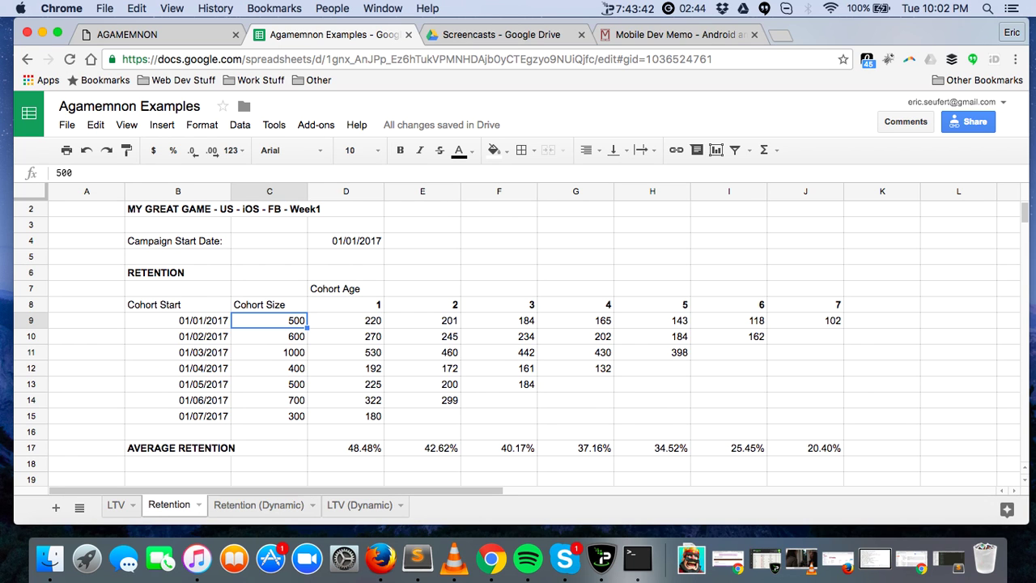
- Trace the first cohort's retained users in row 9 from age 1 through age 7 and back
key("Right")
key("Right")
key("Right")
key("Right")
key("Right")
key("Right")
key("Right")
key("Left")
key("Left")
key("Left")
key("Left")
key("Left")
key("Left")
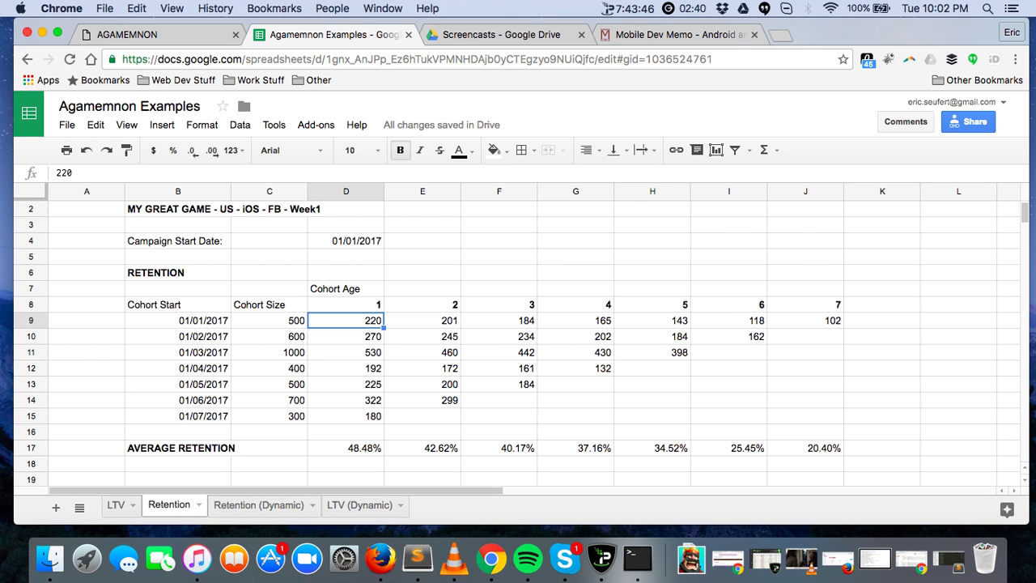
- Compare the first cohort's size in C9 with its retained users at the earliest cohort ages
key("Left")
key("Right")
key("Right")
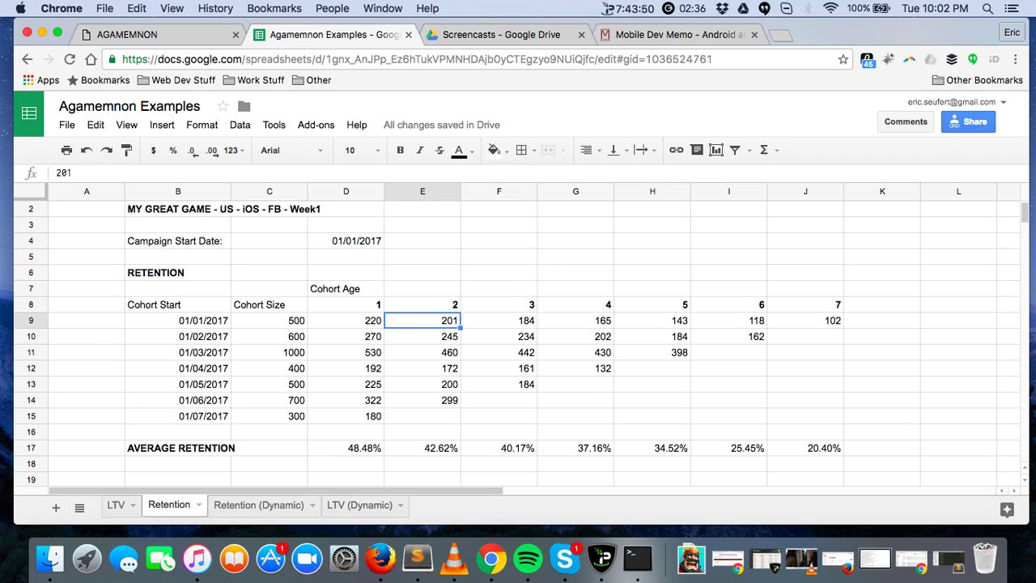
key("Left")
key("Left")
key("Right")
key("Right")
key("Right")
key("Left")
key("Left")
key("Left")
key("Right")
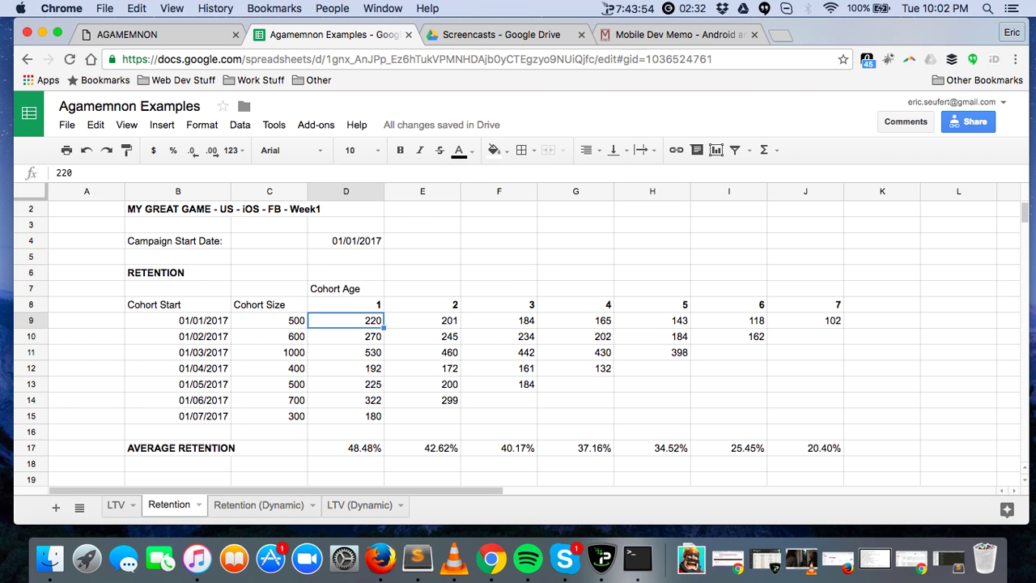
- Examine the age 1 retained users down column D to the last cohort and compare with that cohort's size
key("Down")
key("Down")
key("Down")
key("Down")
key("Down")
key("Down")
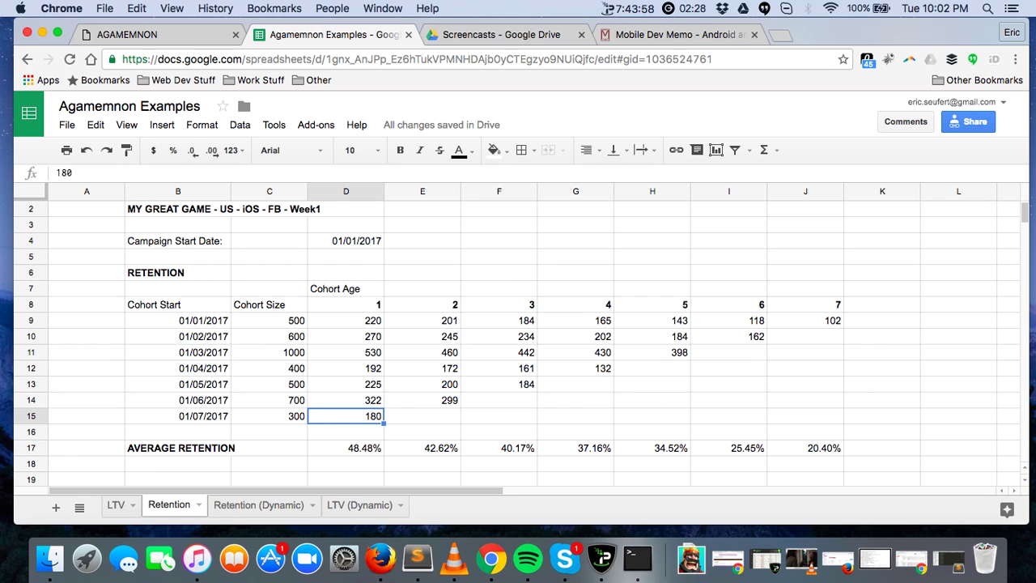
key("Left")
key("Right")
- Examine the AVERAGE RETENTION row and view the age 1 formula in cell D17
key("Down")
key("Left")
key("Down")
key("Left")
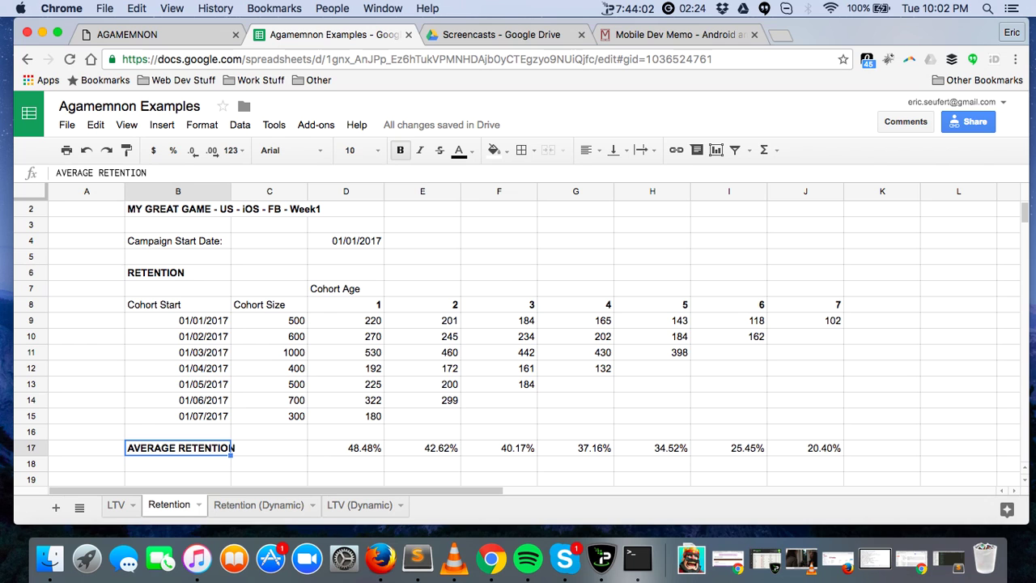
key("Down")
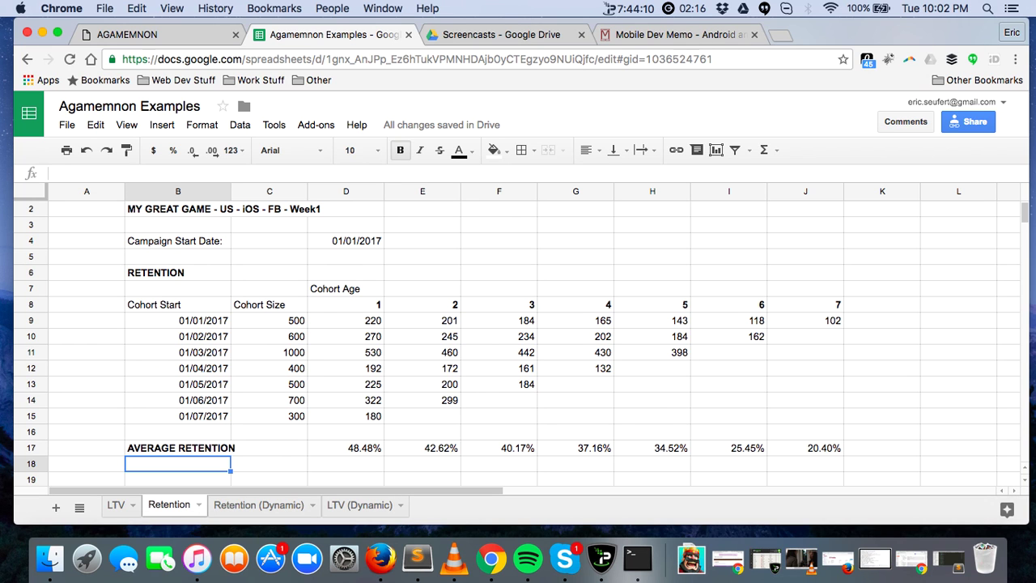
key("Up")
key("Right")
key("Right")
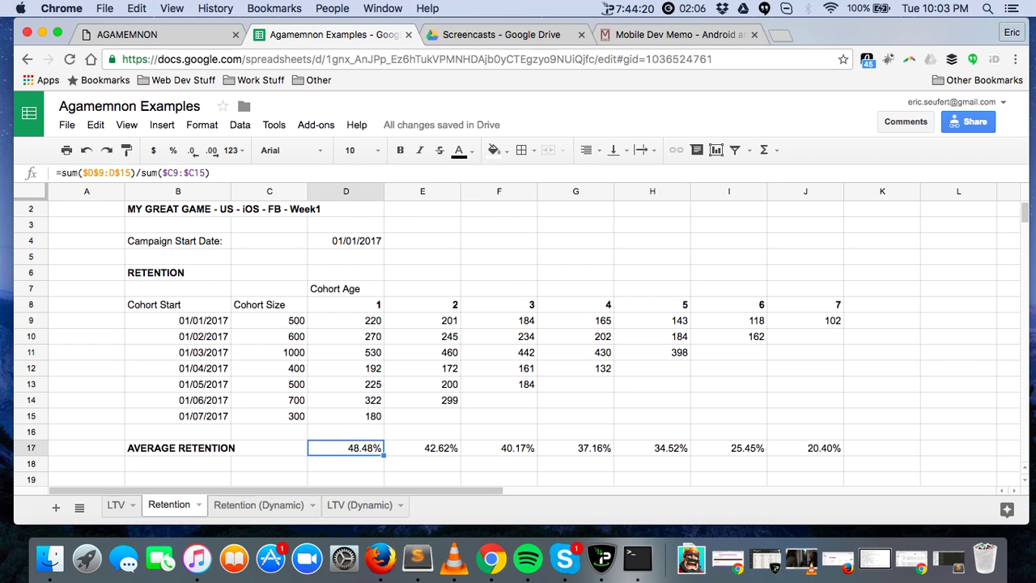
- Trace the average retention values across row 17 from cohort age 1 through age 7 and back
key("shift+Right")
key("shift+Right")
key("shift+Right")
key("shift+Right")
key("shift+Right")
key("shift+Right")
key("shift+Left")
key("shift+Left")
key("shift+Left")
key("shift+Left")
key("shift+Right")
key("shift+Right")
key("shift+Right")
key("shift+Left")
key("shift+Left")
key("shift+Left")
key("shift+Right")
key("shift+Right")
key("shift+Right")
key("shift+Left")
key("shift+Left")
key("shift+Left")
key("shift+Right")
key("shift+Right")
key("shift+Right")
key("shift+Right")
key("shift+Right")
key("shift+Left")
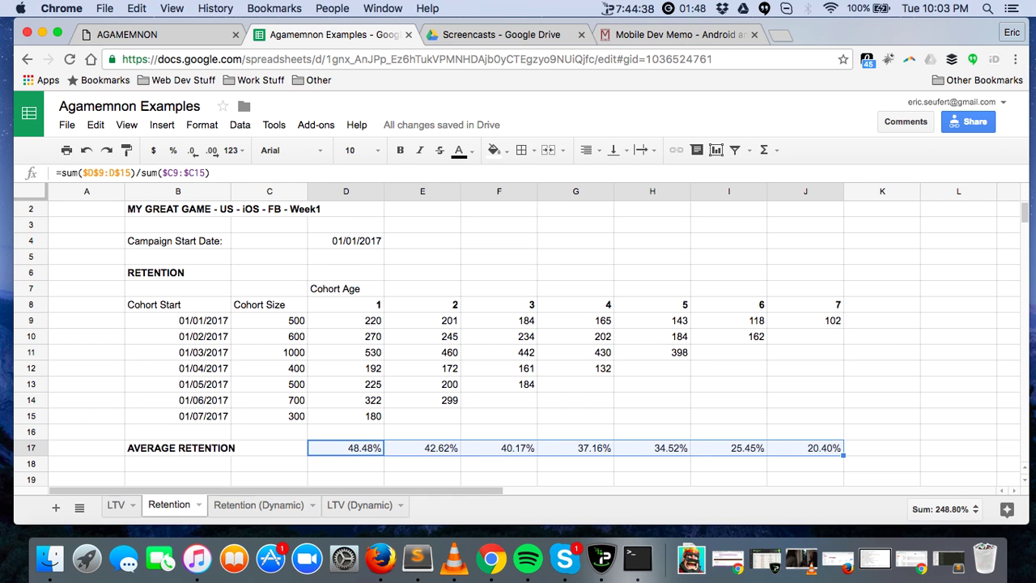
key("Left")
key("Left")
key("Right")
key("Right")
key("shift+Right")
key("shift+Right")
key("shift+Right")
key("shift+Right")
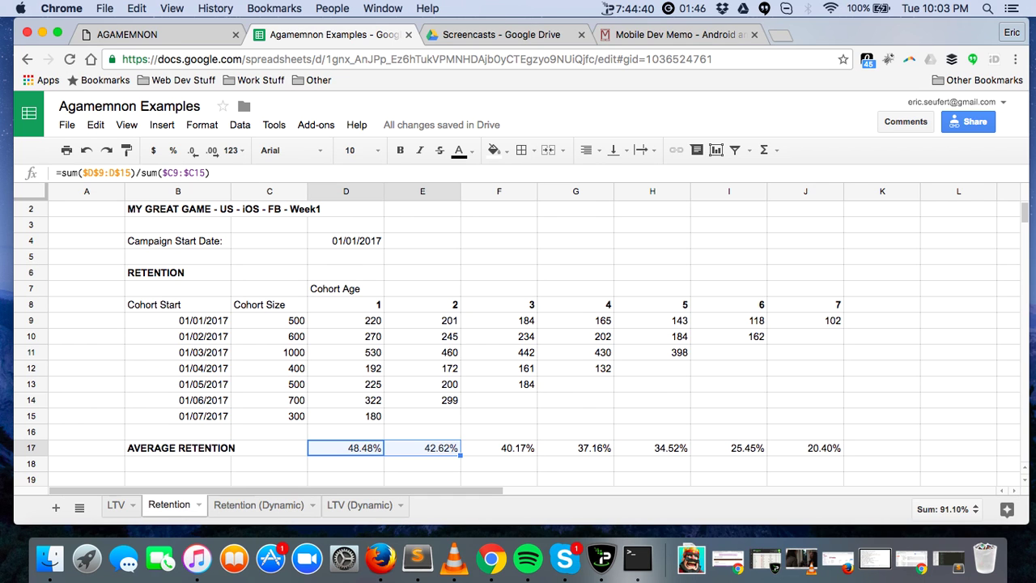
key("shift+Right")
key("shift+Right")
key("shift+Left")
key("shift+Right")
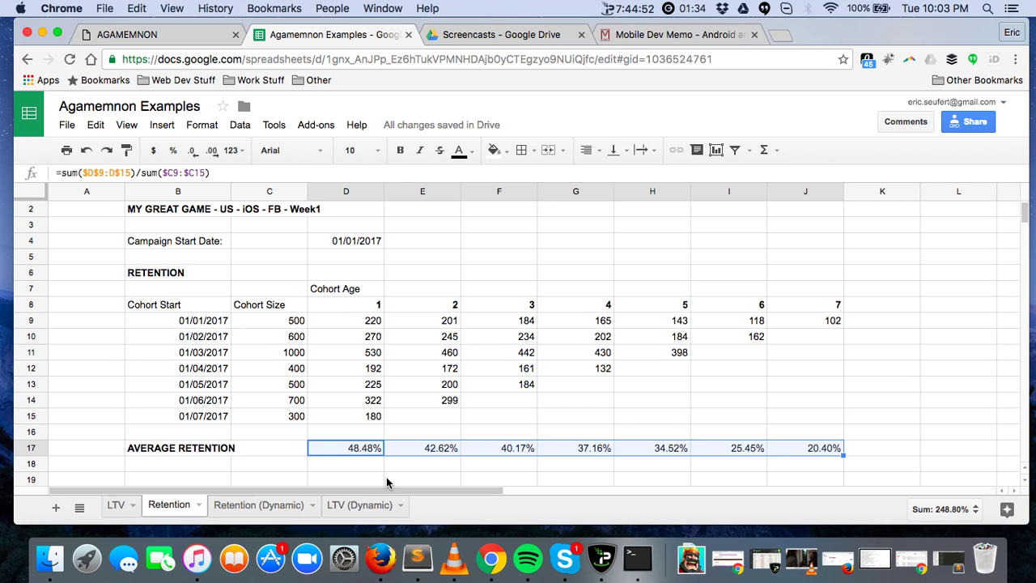
- Copy the age 1 average retention from cell D17
left_click(370, 450)
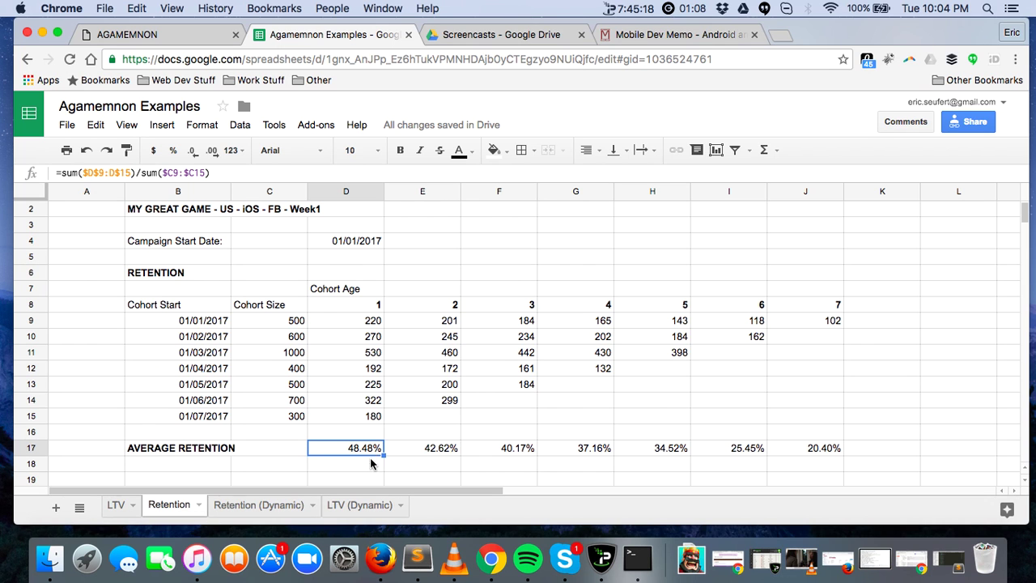
left_click(374, 466)
scroll(372, 472, "down", 1)
scroll(371, 472, "up", 1)
left_click(368, 450)
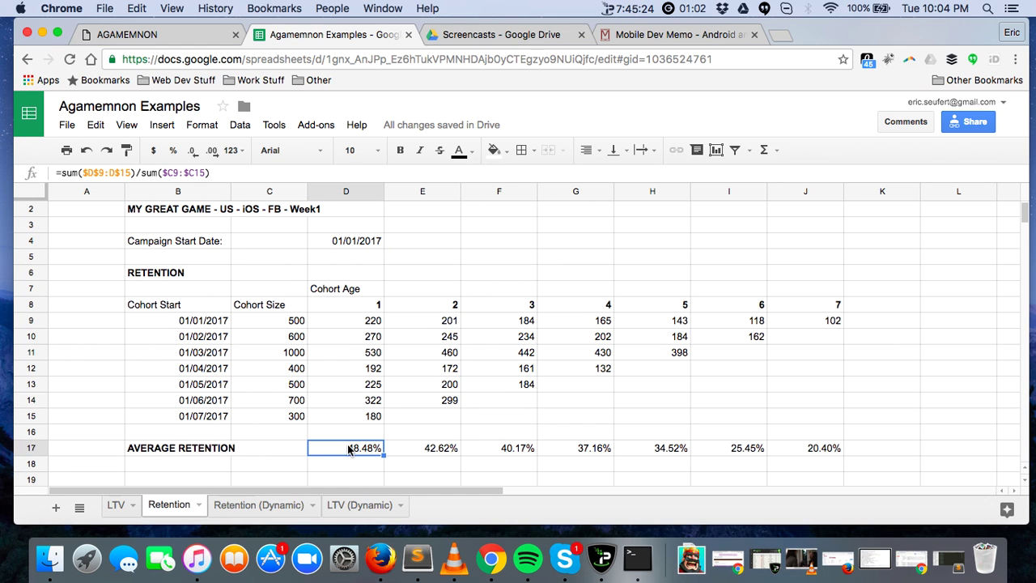
key("super+c")
- Switch to Agamemnon and start a new retention profile named "FB iOS US"
left_click(146, 36)
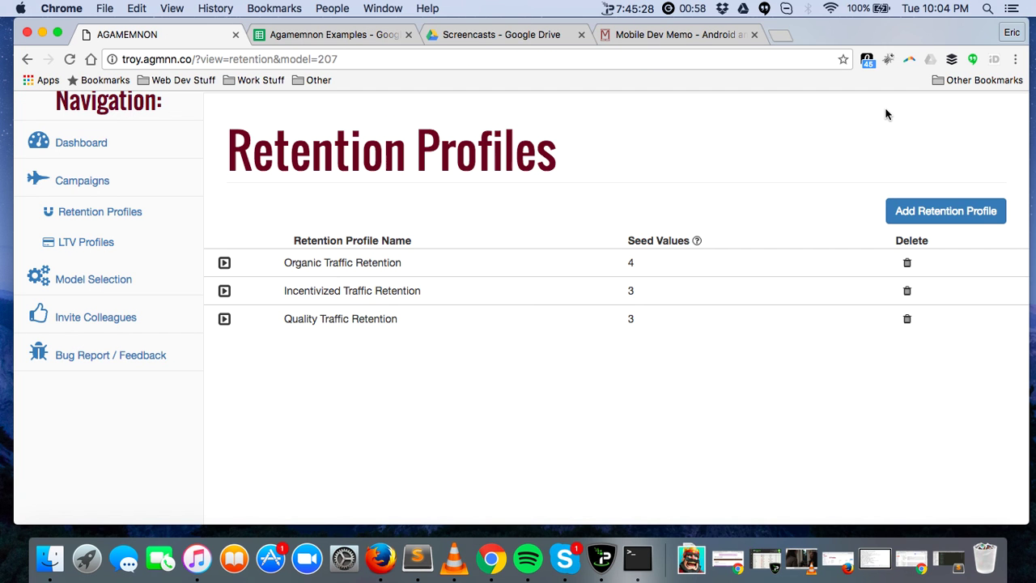
left_click(994, 212)
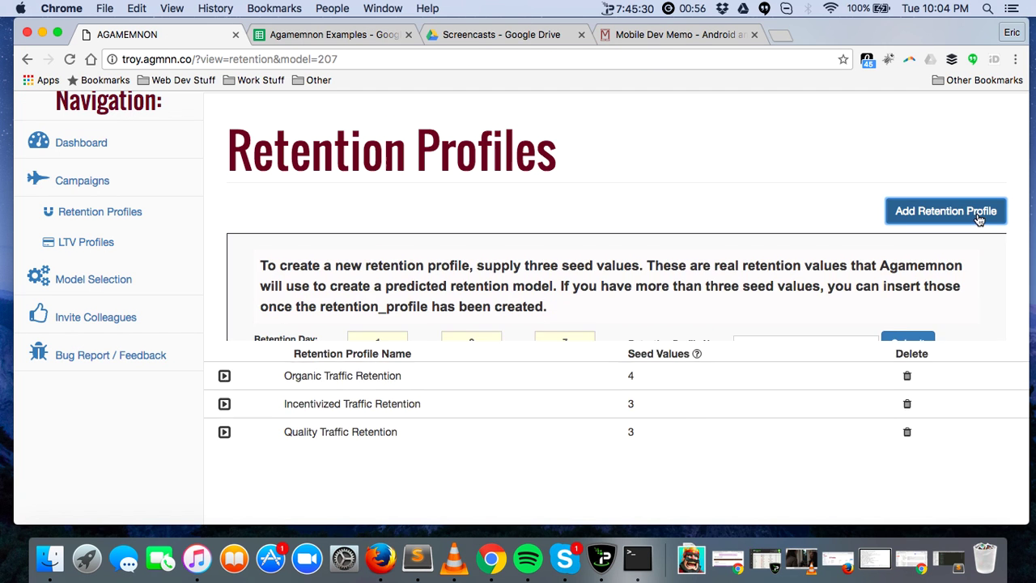
left_click(797, 351)
type("FB iOS US")
- Replace the day 1 seed value with the copied average retention, shortened to the decimal .48
left_click(403, 378)
key("BackSpace")
key("BackSpace")
key("BackSpace")
key("super+v")
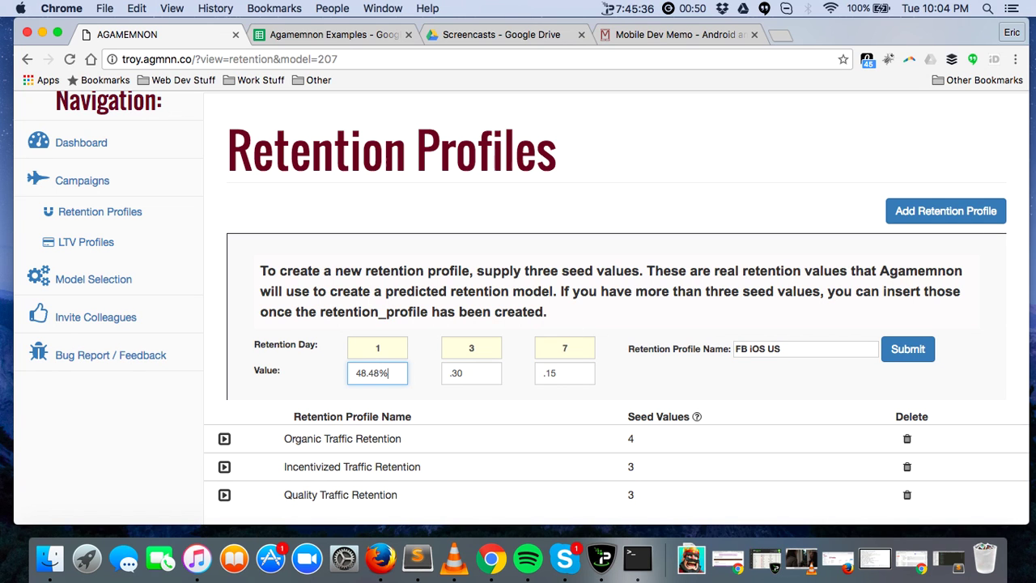
key("BackSpace")
key("BackSpace")
key("BackSpace")
left_click(358, 372)
key("BackSpace")
- Copy the age 3 average retention from F17 in the spreadsheet and enter it in Agamemnon as the day 3 seed value .4017
left_click(367, 34)
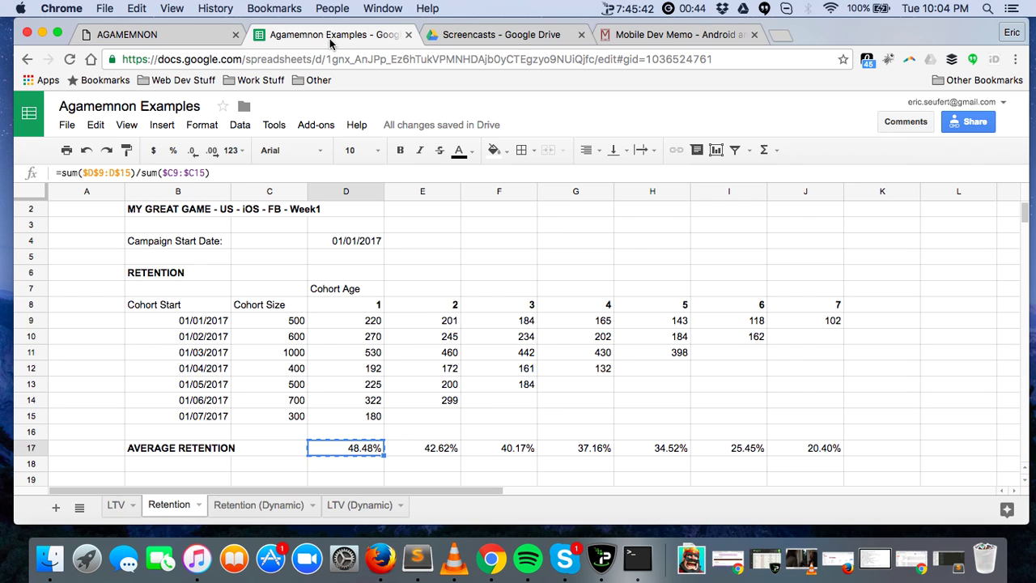
left_click(526, 452)
key("ctrl+c")
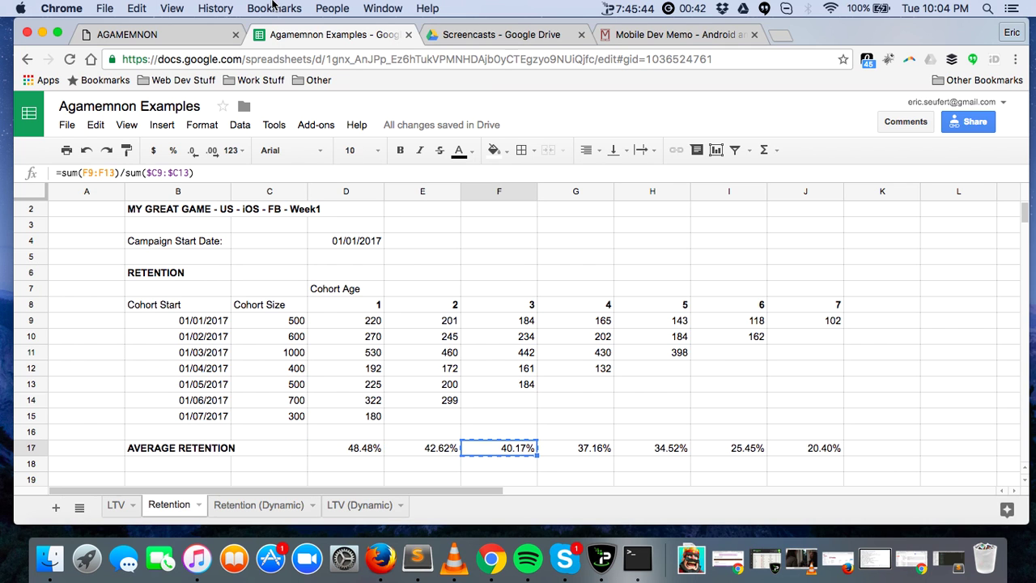
left_click(83, 33)
type(".")
left_click(502, 375)
key("super+v")
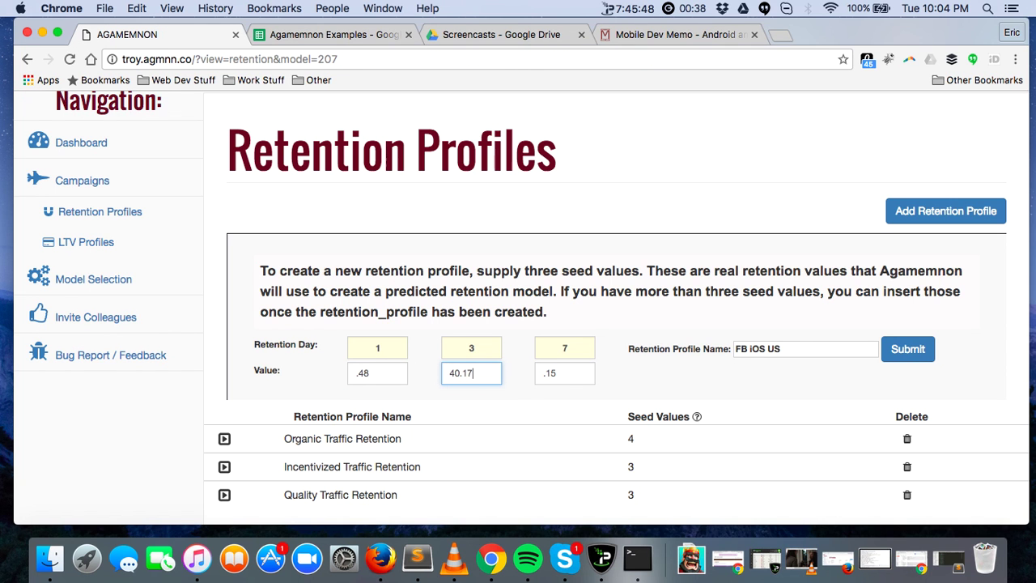
key("BackSpace")
left_click(450, 373)
type(".")
- Copy the age 7 average retention from J17 in the spreadsheet and enter it in Agamemnon as the day 7 seed value .2040
left_click(352, 36)
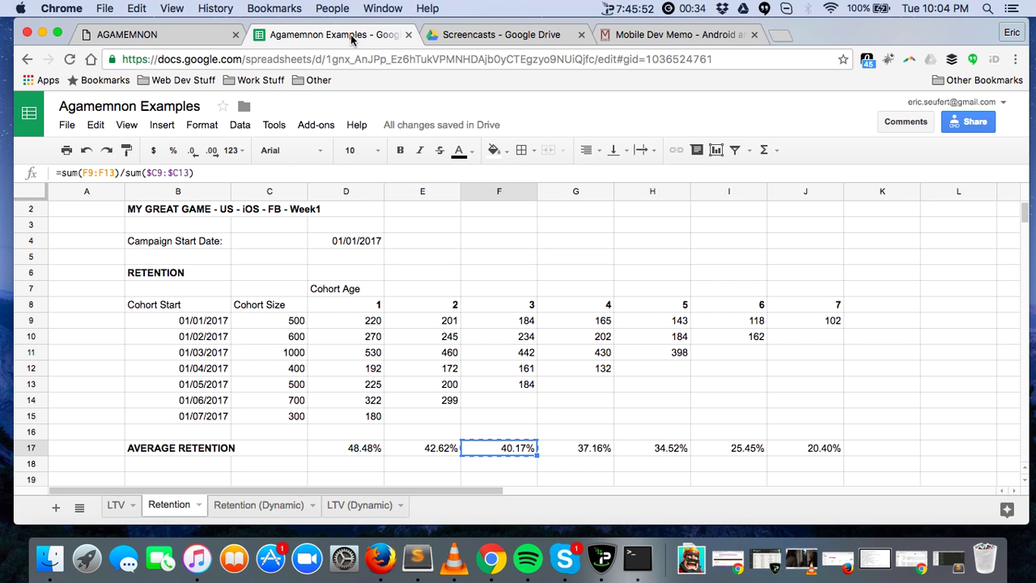
left_click(839, 454)
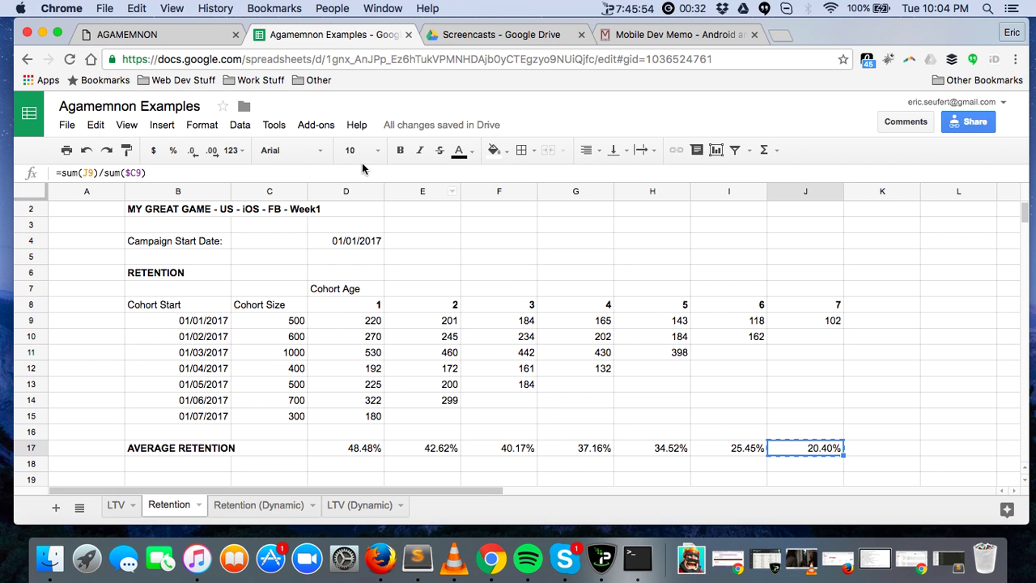
left_click(120, 39)
left_click(557, 385)
key("BackSpace")
key("super+v")
key("BackSpace")
key("BackSpace")
key("Left")
type(".")
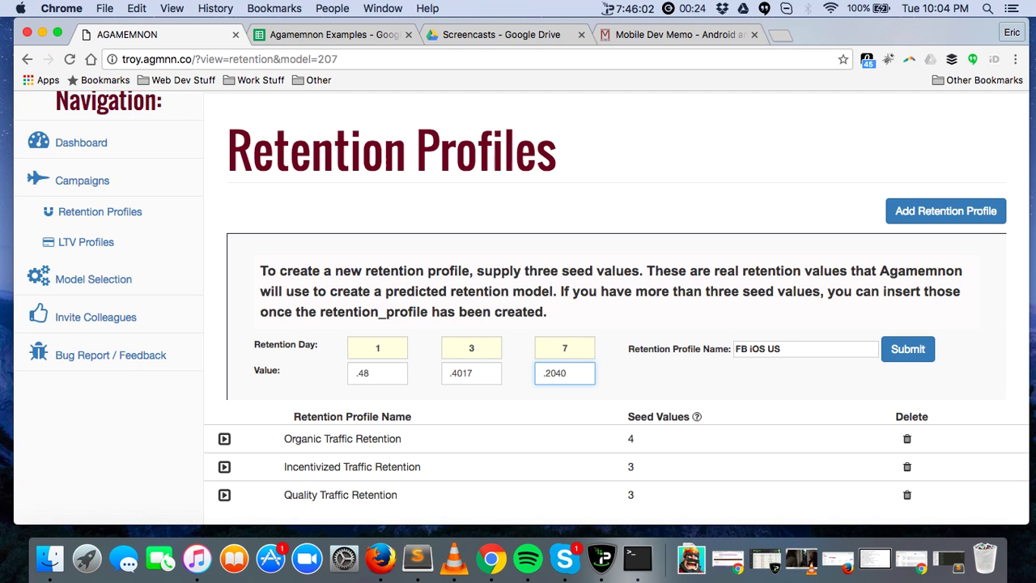
- Submit the new retention profile and expand FB iOS US to view its retention curve and seed values
left_click(909, 351)
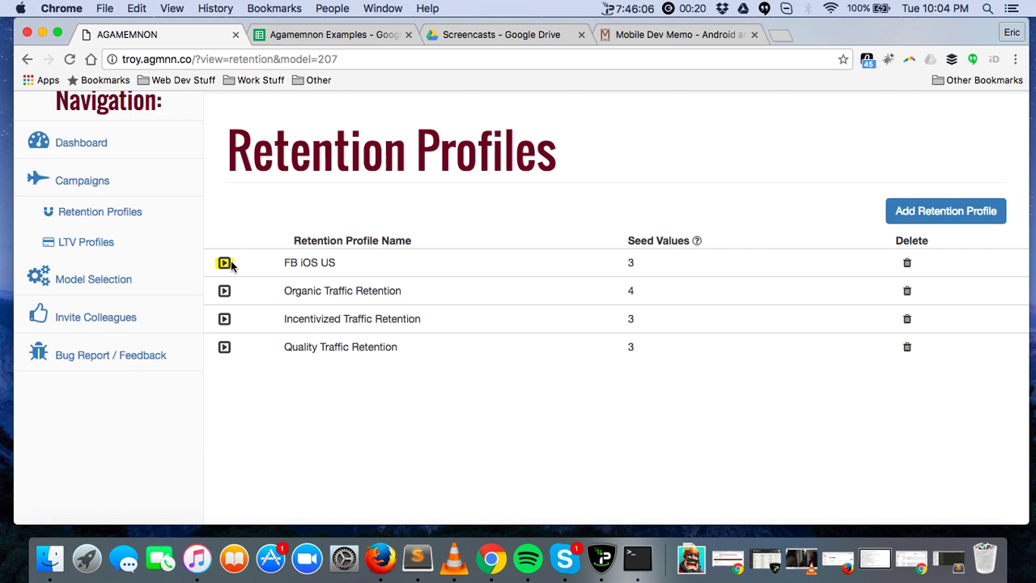
left_click(225, 263)
scroll(559, 324, "down", 3)
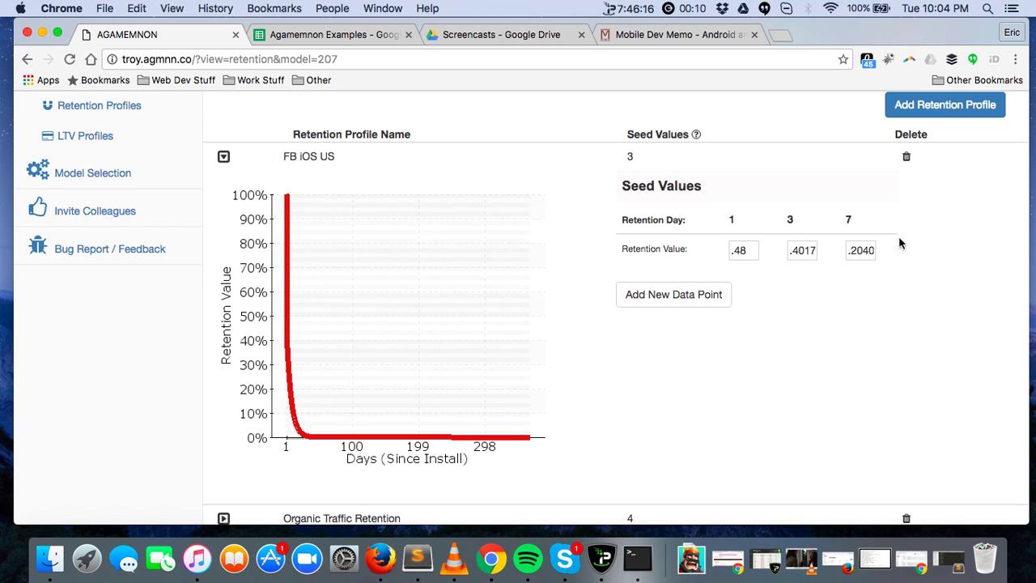
scroll(687, 406, "up", 1)
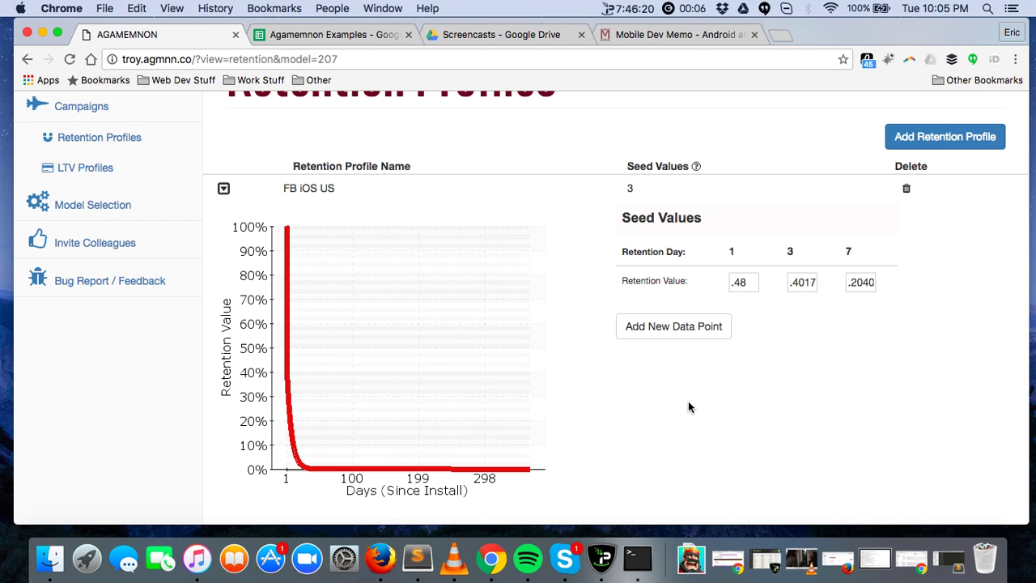
scroll(688, 406, "down", 1)
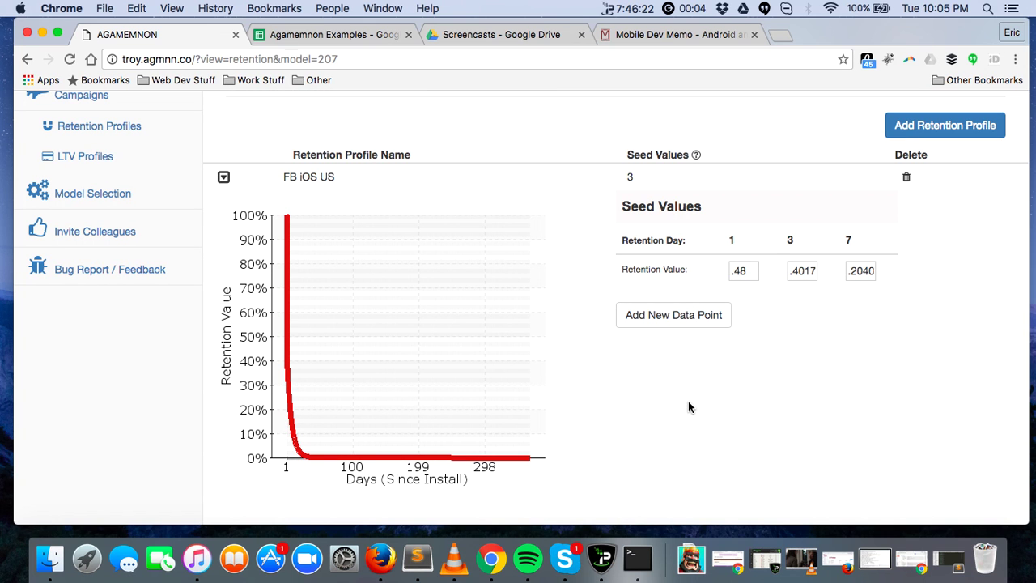